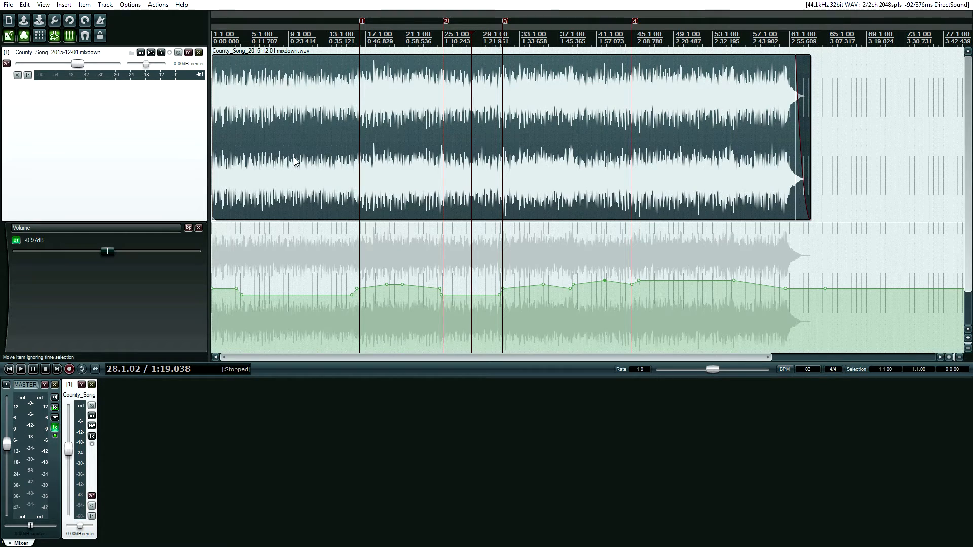
Inspect the source properties of the County_Song mixdown audio file and close the file info.
key("Home")
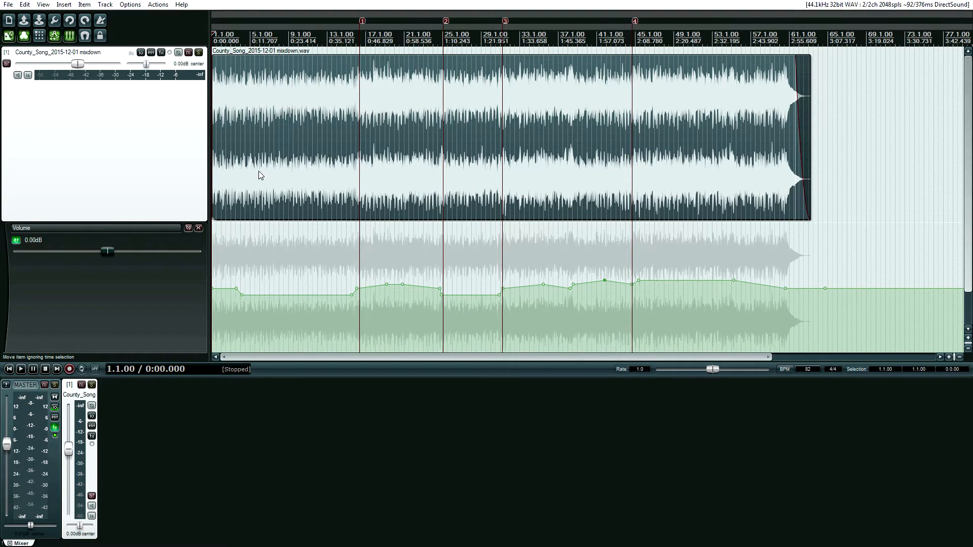
right_click(294, 154)
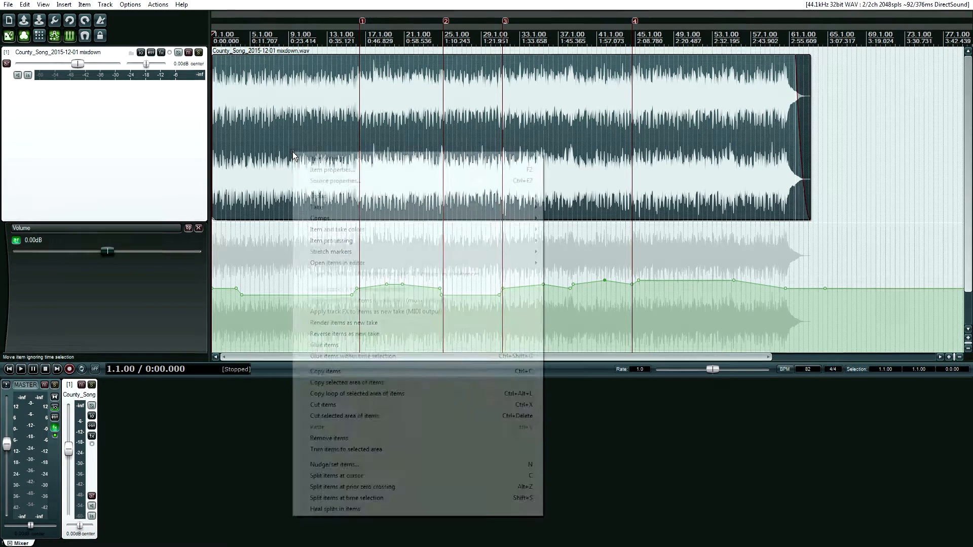
left_click(308, 181)
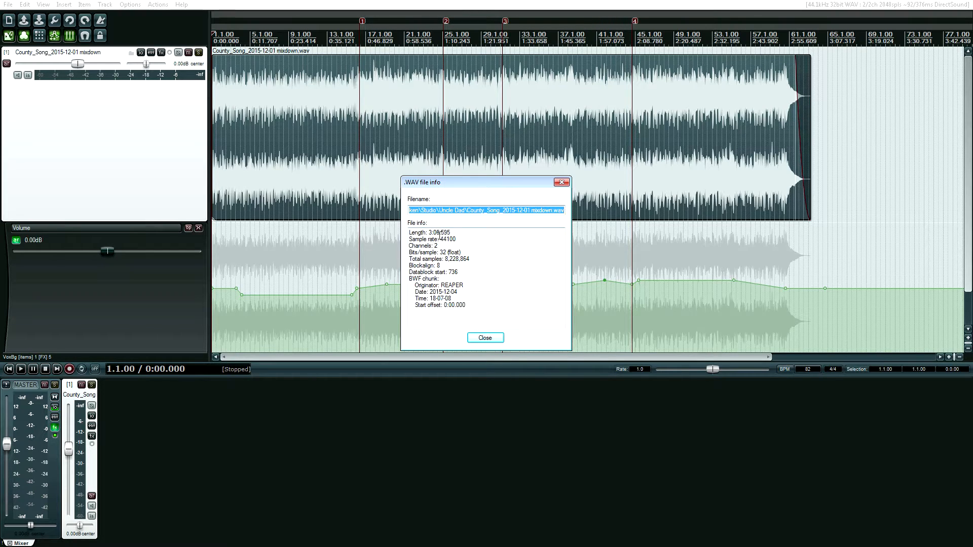
left_click(487, 338)
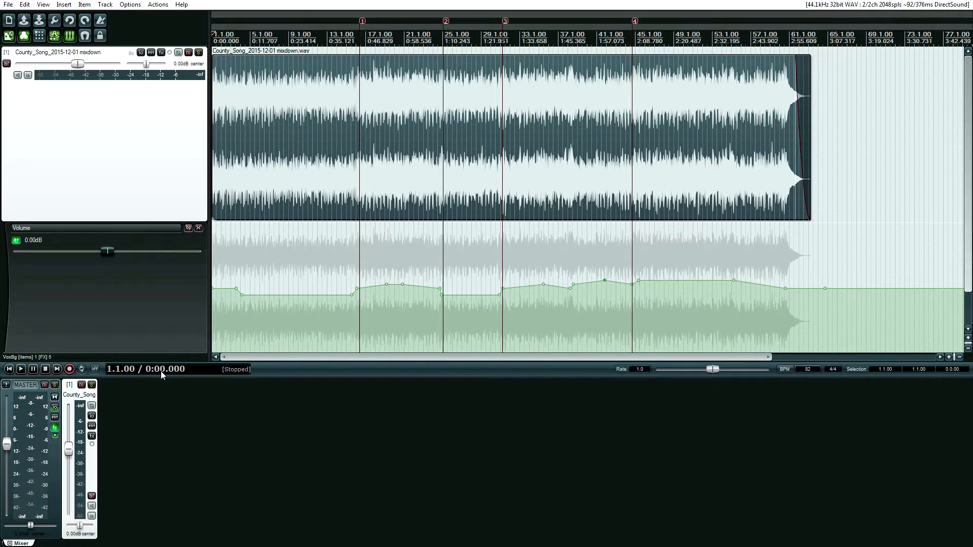
Open the master track FX chain and review the Virtual Mix Rack, T-RackS EQ, tape machine and KClip plugins.
mouse_move(56, 430)
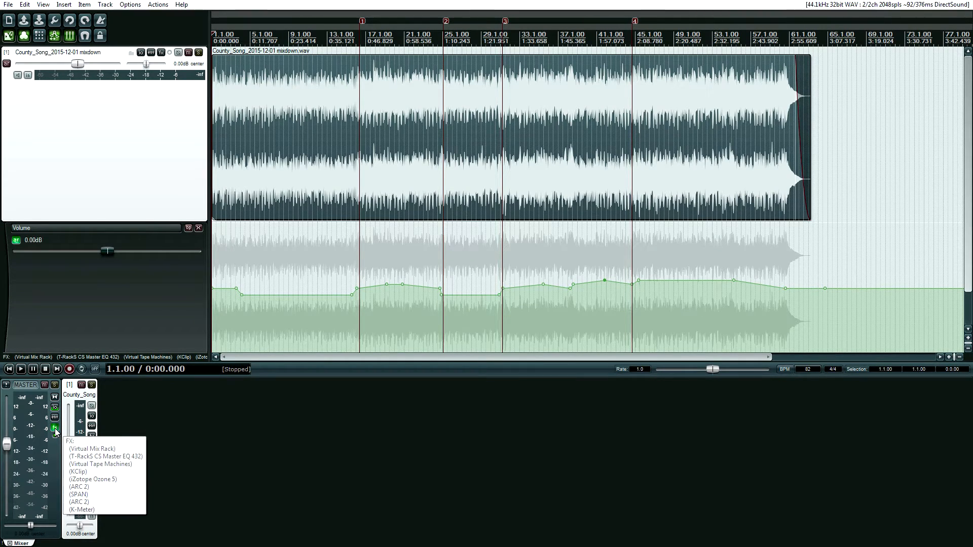
left_click(55, 430)
left_click_drag(151, 108, 225, 116)
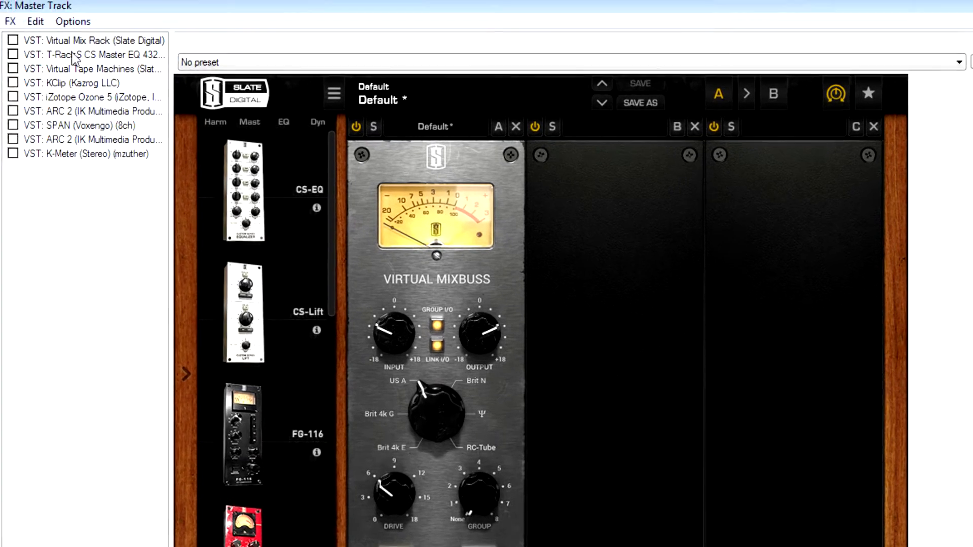
left_click(122, 7)
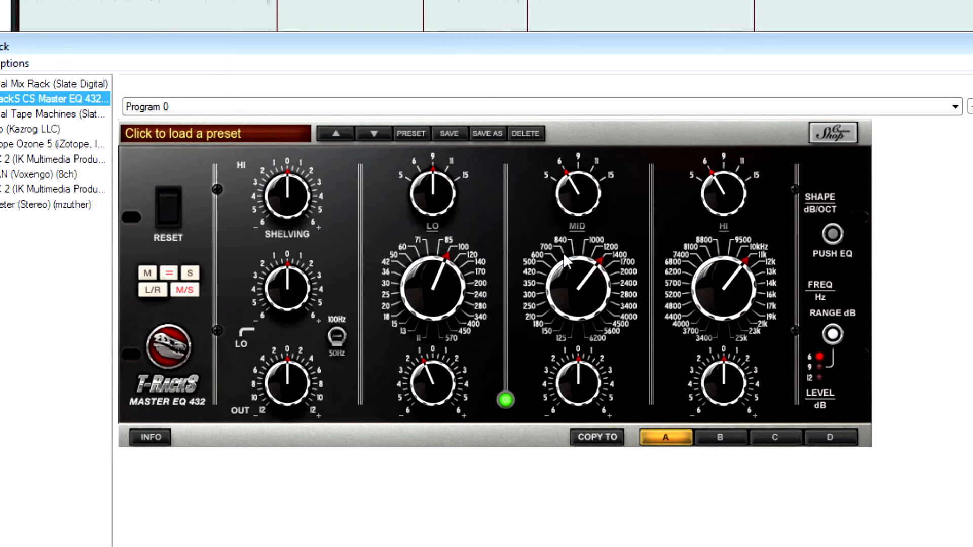
left_click(22, 115)
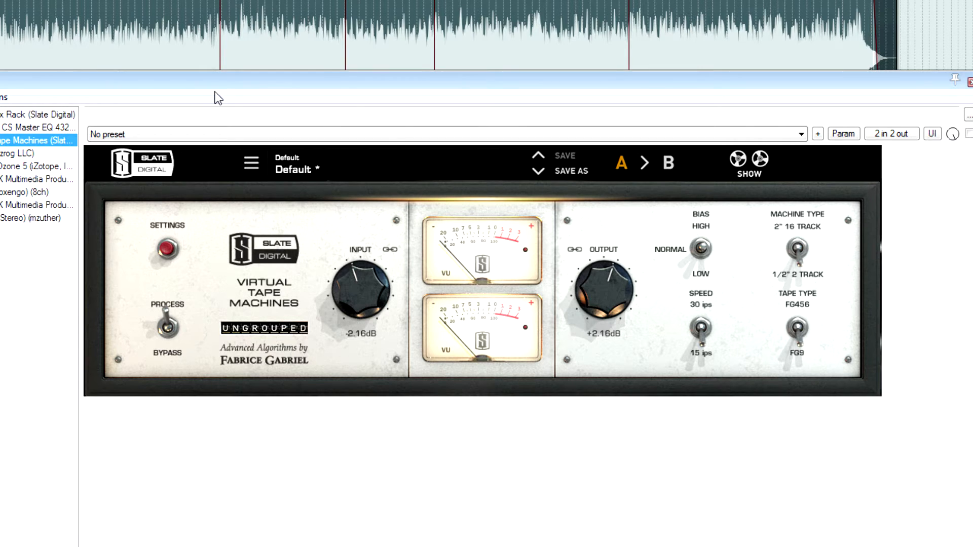
left_click(797, 251)
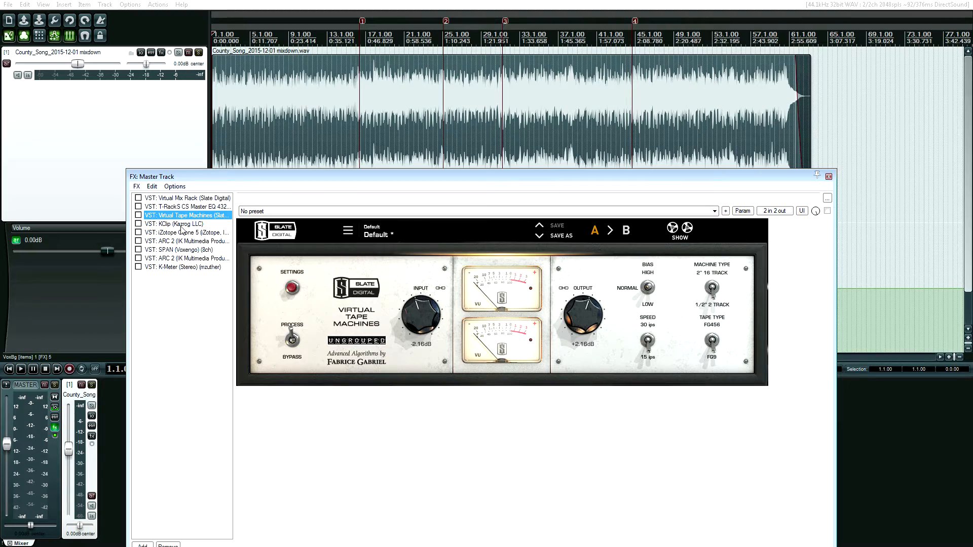
left_click(181, 224)
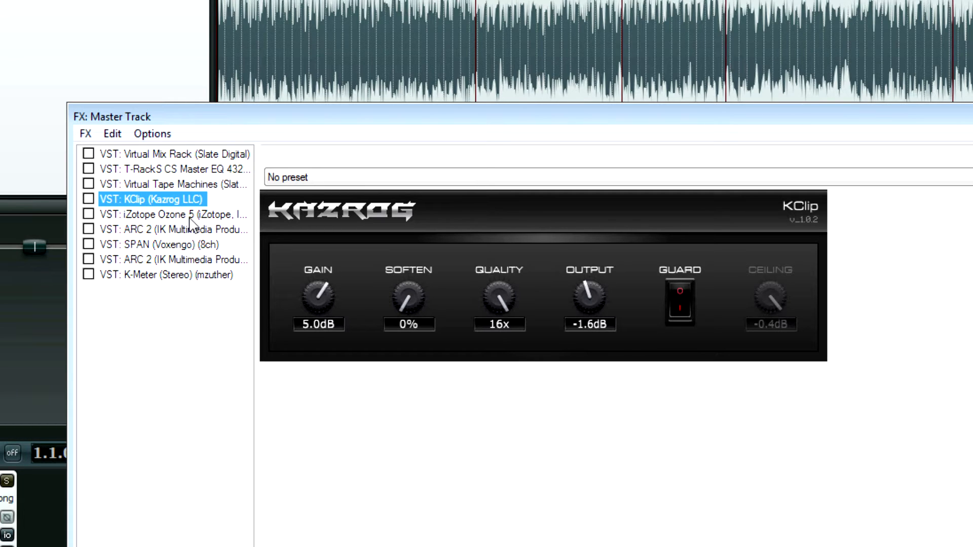
In Ozone 5, open the Stereo Imaging module and browse its imager presets list.
left_click(190, 218)
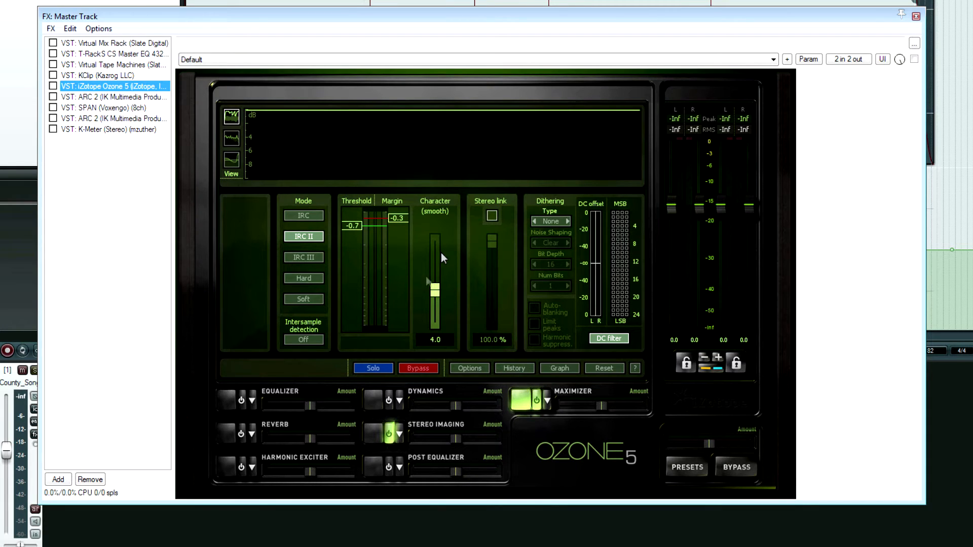
left_click(373, 433)
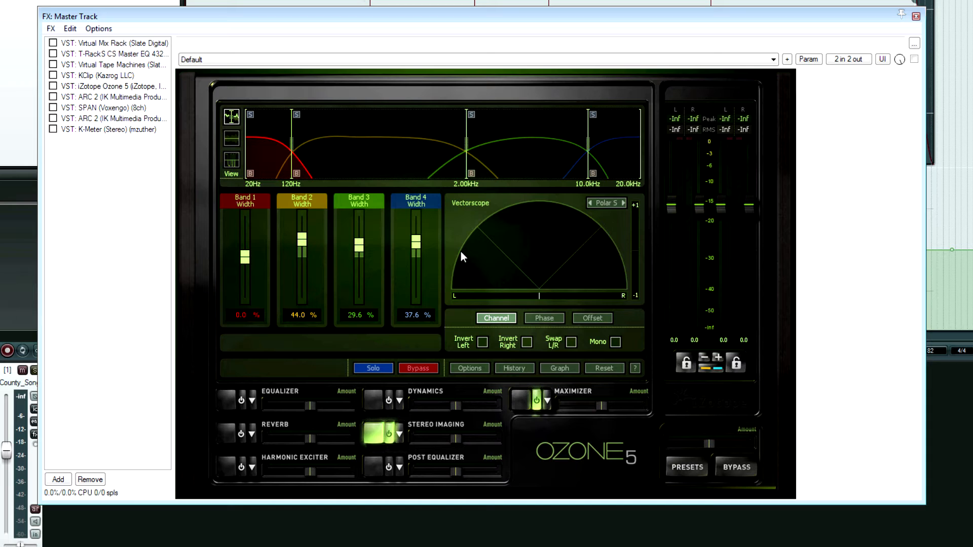
left_click(394, 434)
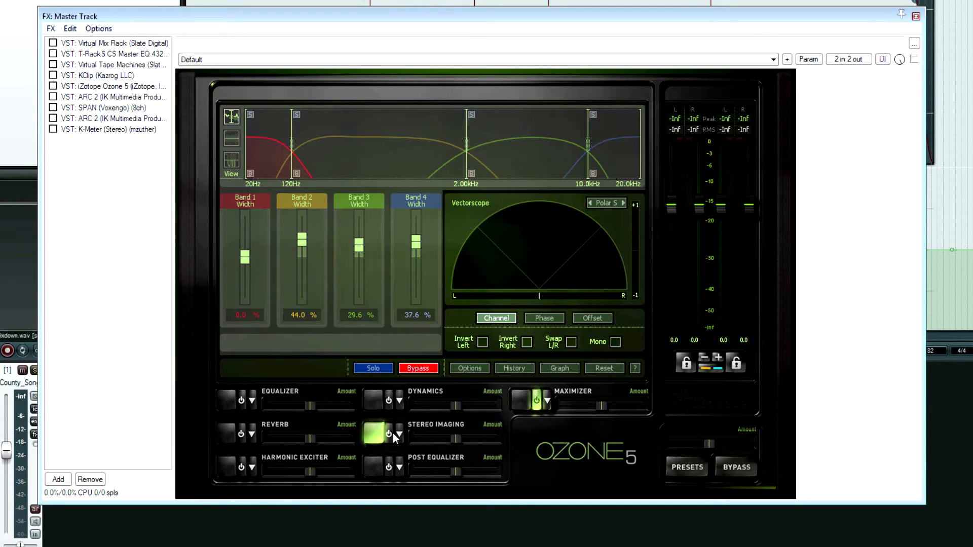
left_click(394, 434)
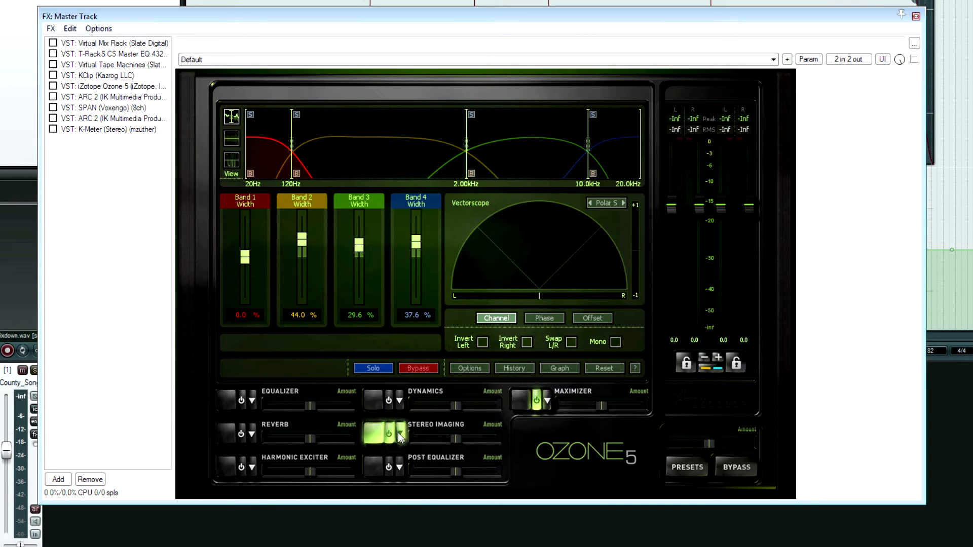
left_click(398, 434)
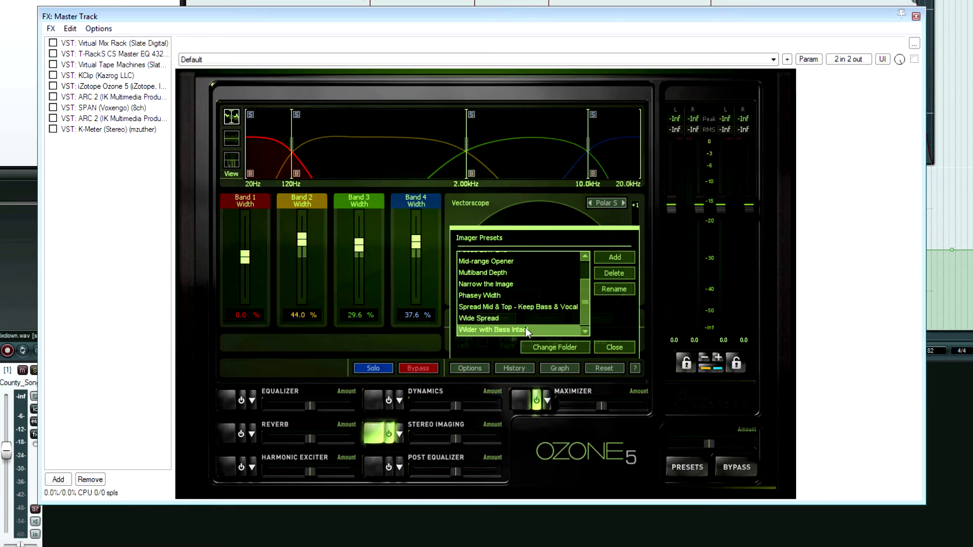
left_click(600, 345)
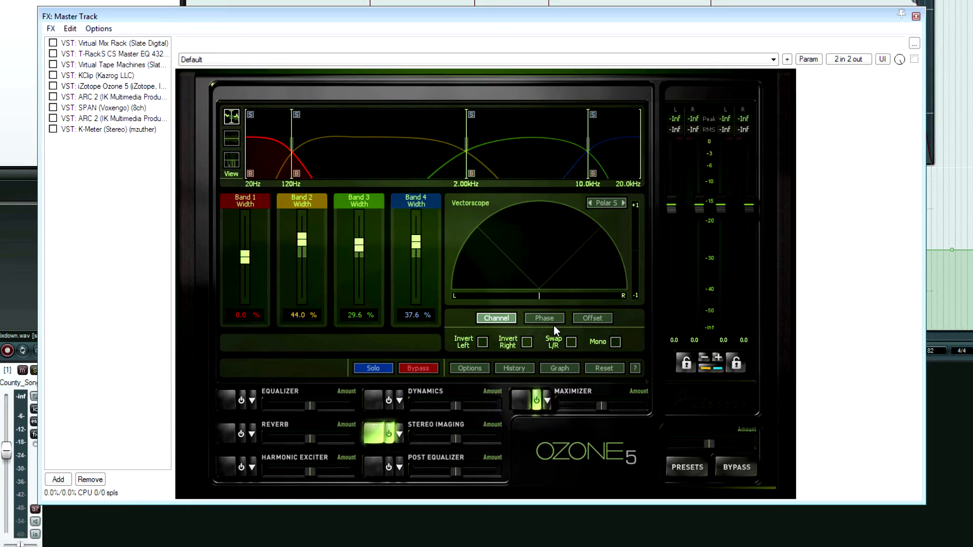
Review the Ozone Maximizer settings, trying the MBIT+ dither type before returning it to None.
left_click(522, 400)
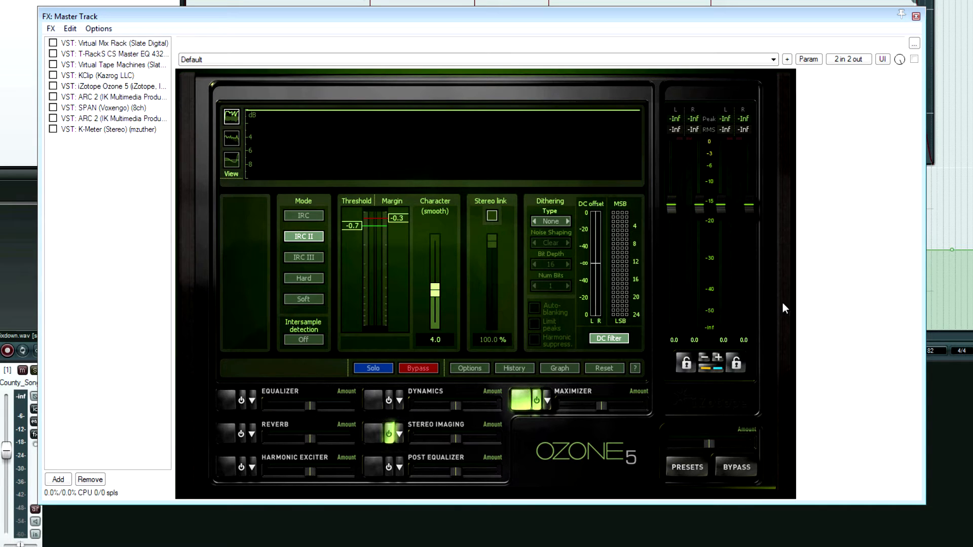
left_click(568, 223)
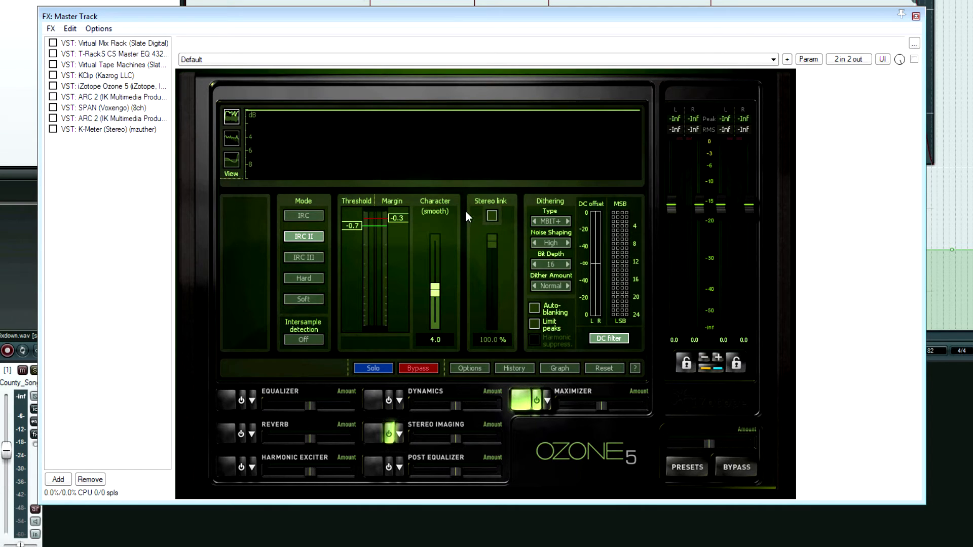
left_click(531, 222)
left_click(532, 222)
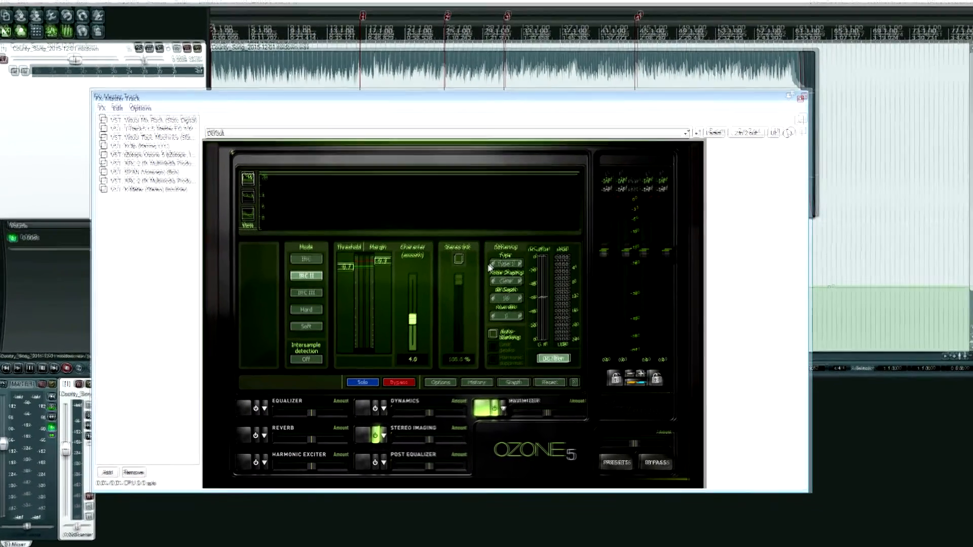
left_click(493, 266)
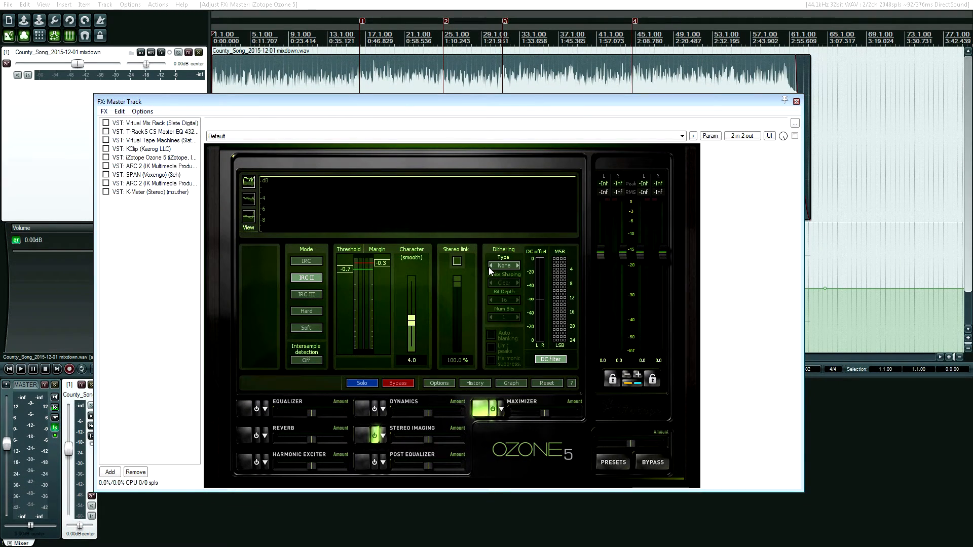
Compare the ARC 2 plugin with its bypass toggled and the SPAN analyzer on the master chain.
left_click(143, 168)
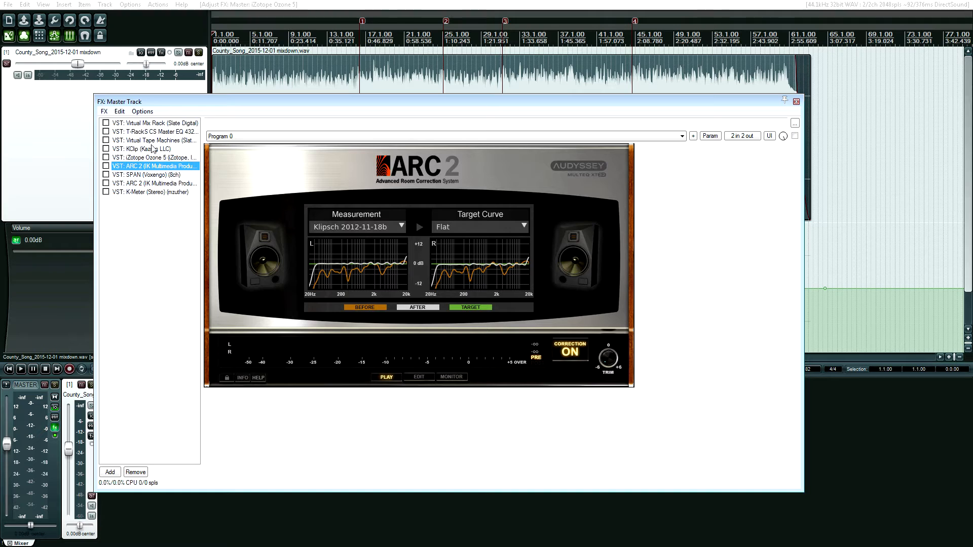
left_click(106, 166)
left_click(106, 166)
left_click(114, 175)
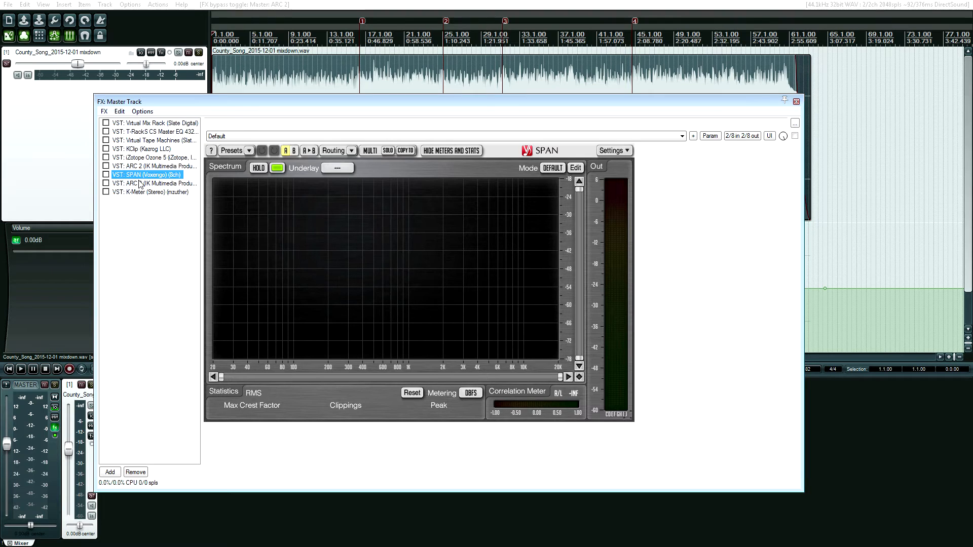
left_click(140, 184)
left_click(134, 175)
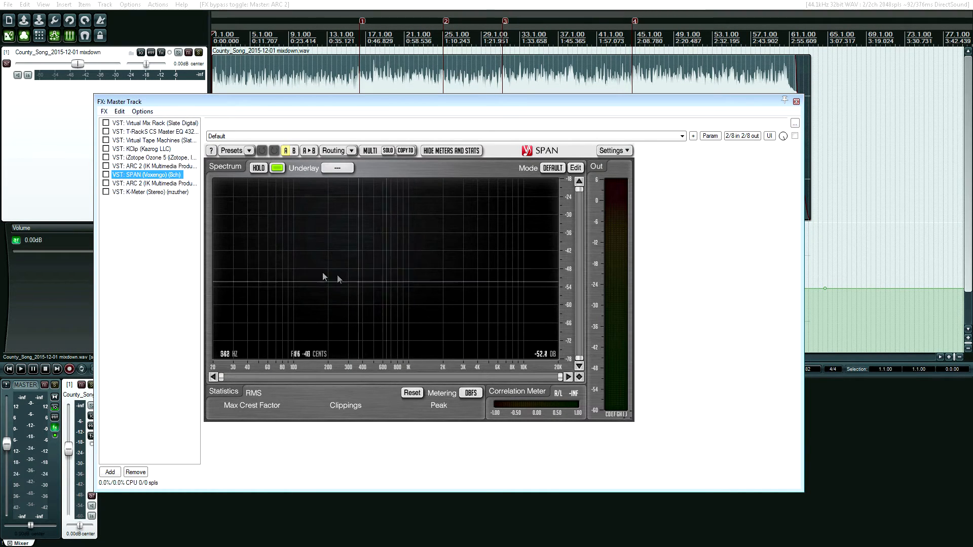
Remove the second ARC 2 plugin from the master FX chain and close the chain.
left_click(143, 184)
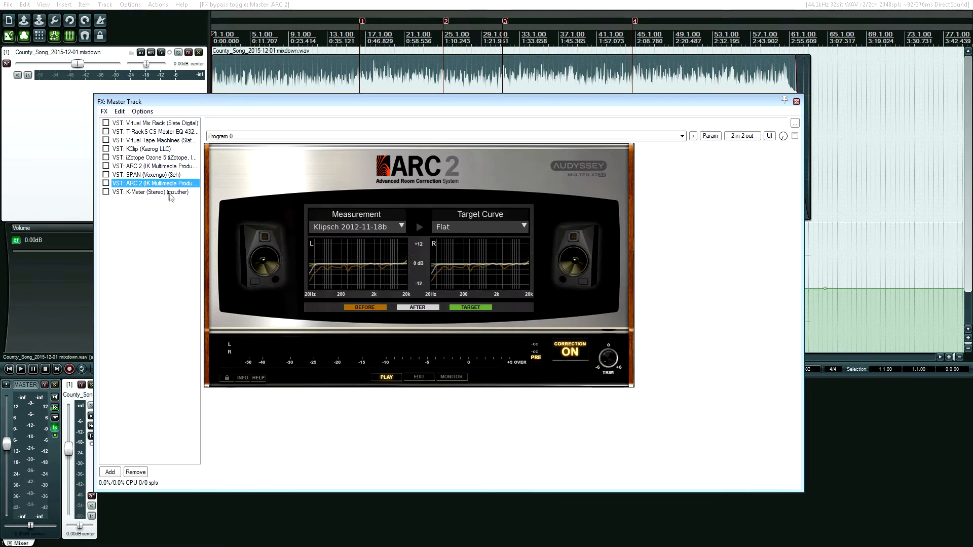
key("Delete")
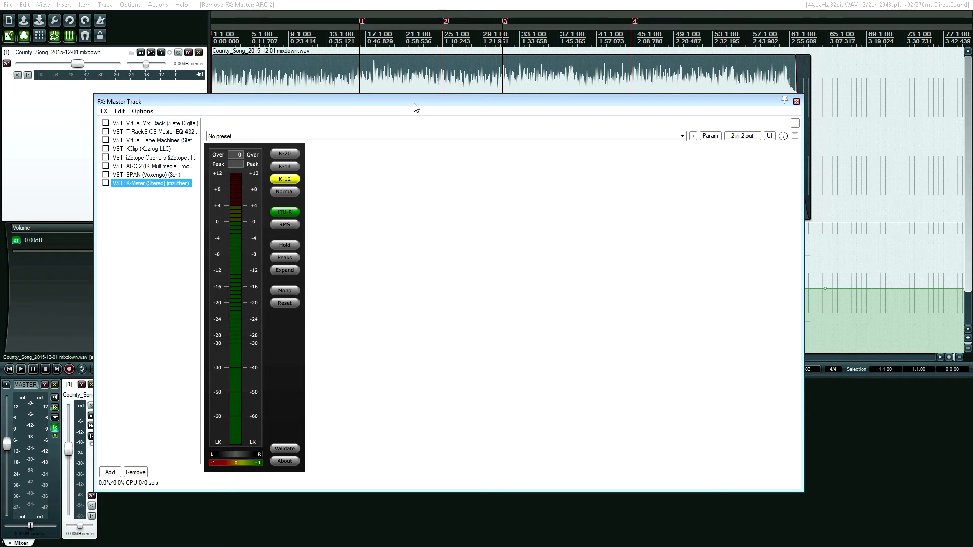
key("Escape")
left_click(303, 137)
key("Home")
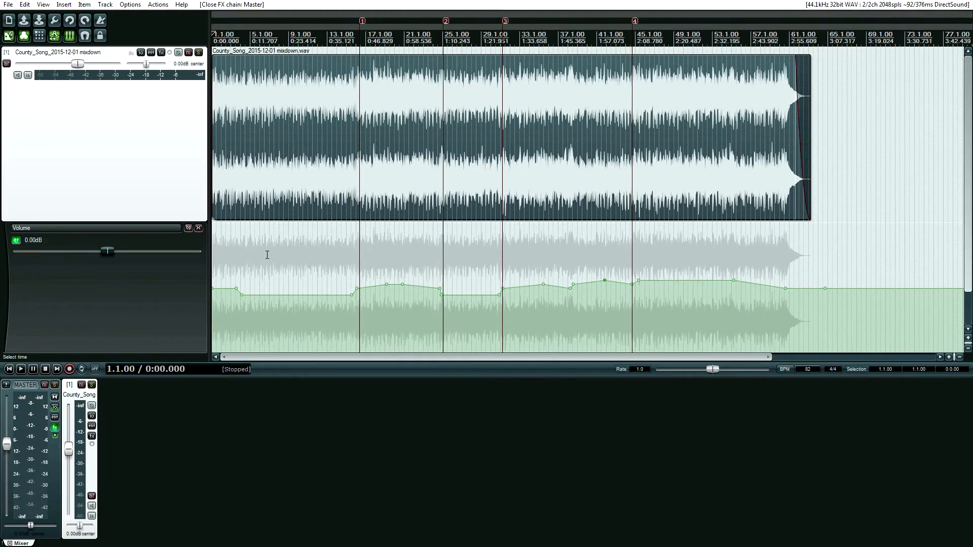
Zoom in and scroll along the timeline to examine the item's volume envelope points.
scroll(267, 268, "down", 3)
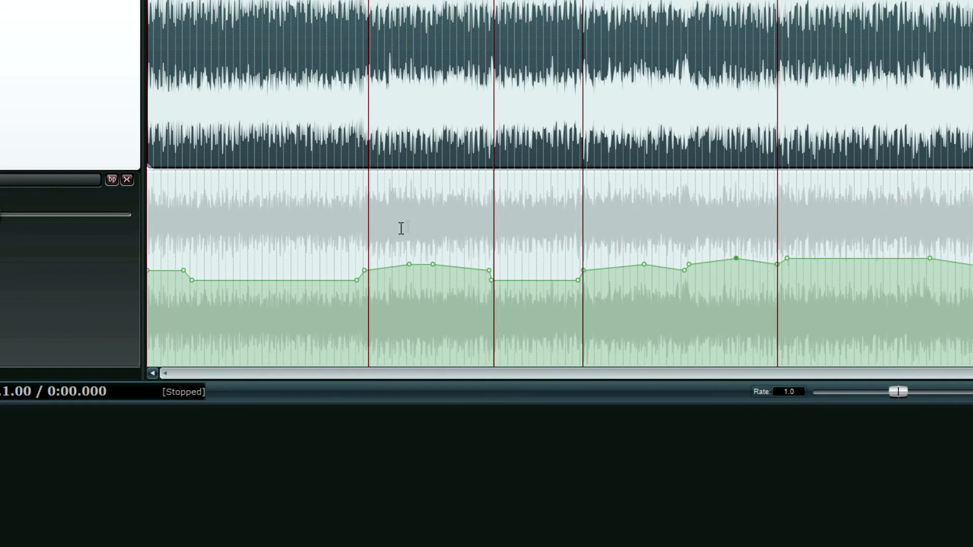
left_click(429, 143)
scroll(454, 167, "up", 2)
scroll(452, 167, "up", 1)
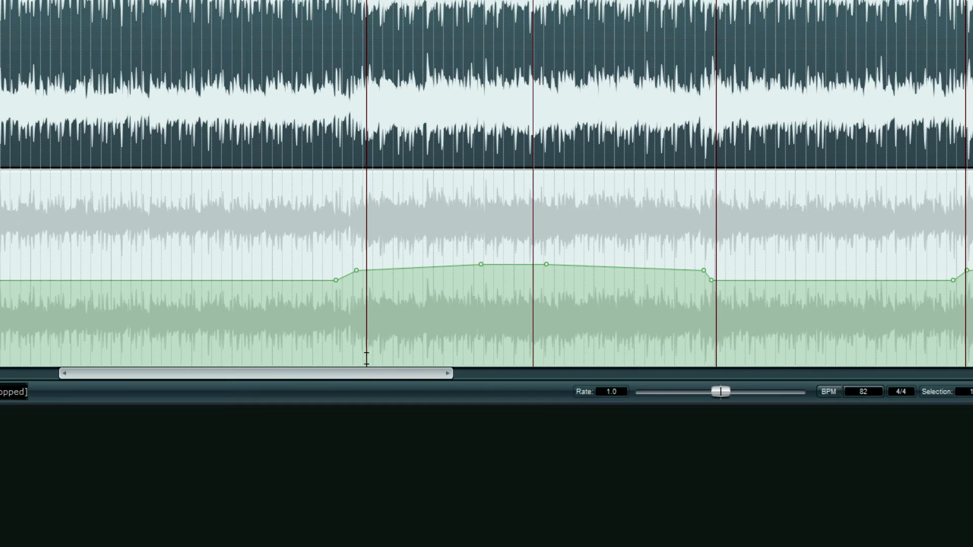
left_click_drag(367, 376, 500, 376)
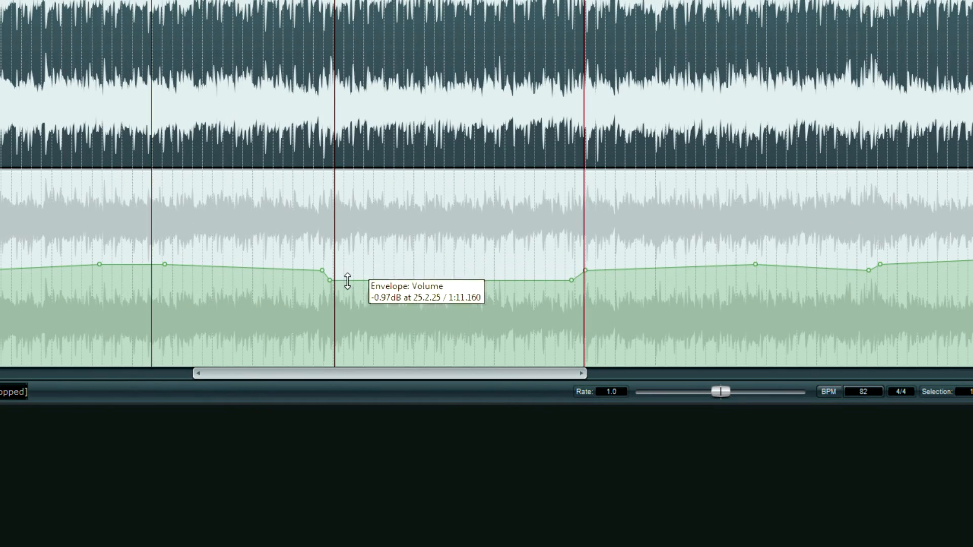
left_click_drag(419, 376, 306, 376)
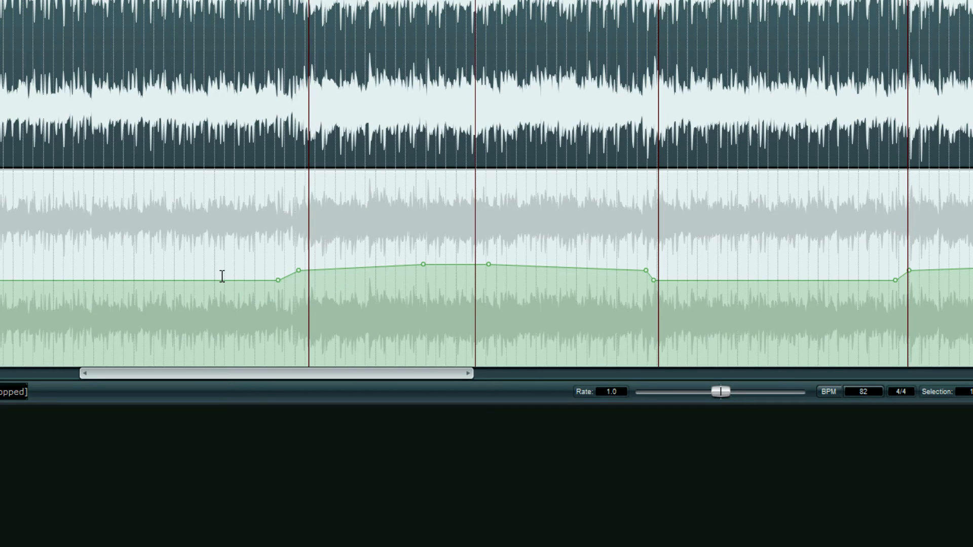
left_click_drag(293, 378, 433, 378)
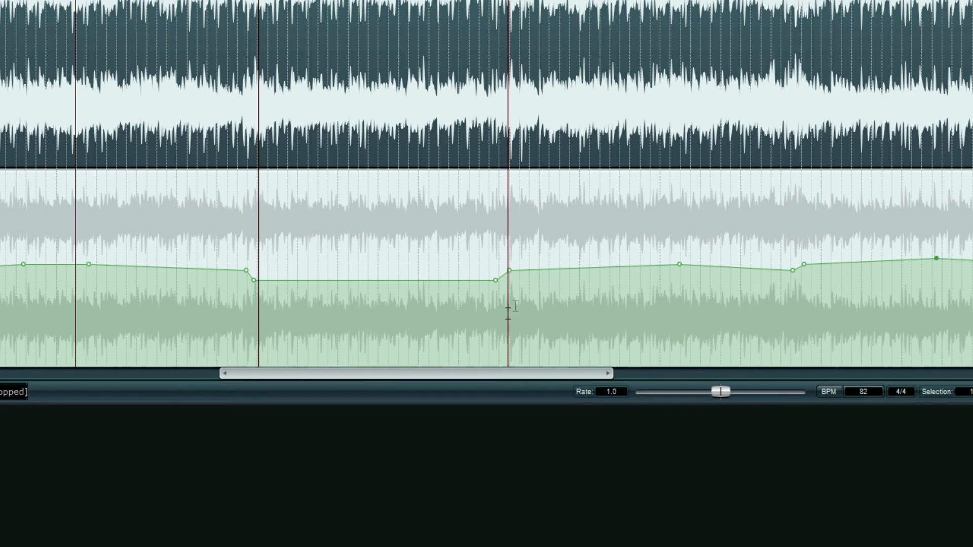
left_click_drag(458, 381, 583, 378)
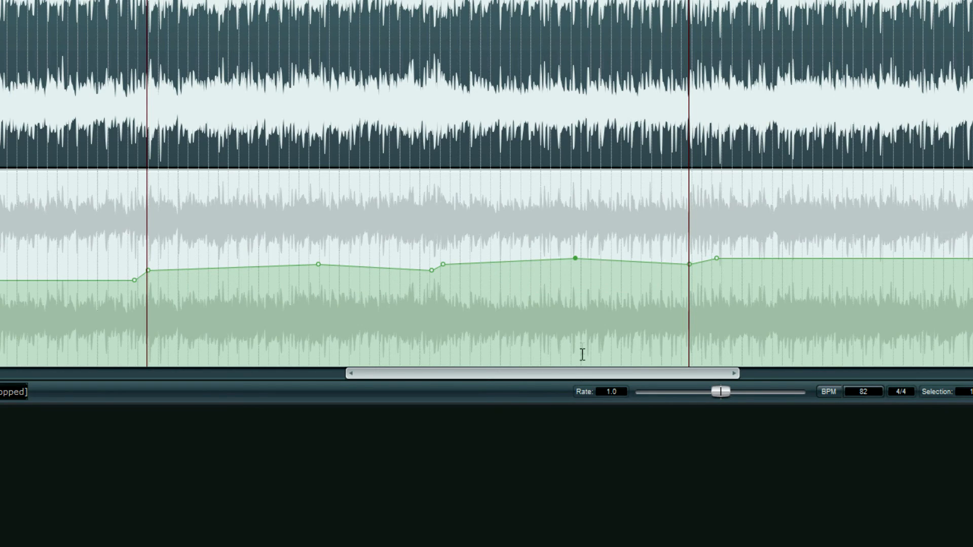
left_click_drag(568, 378, 724, 375)
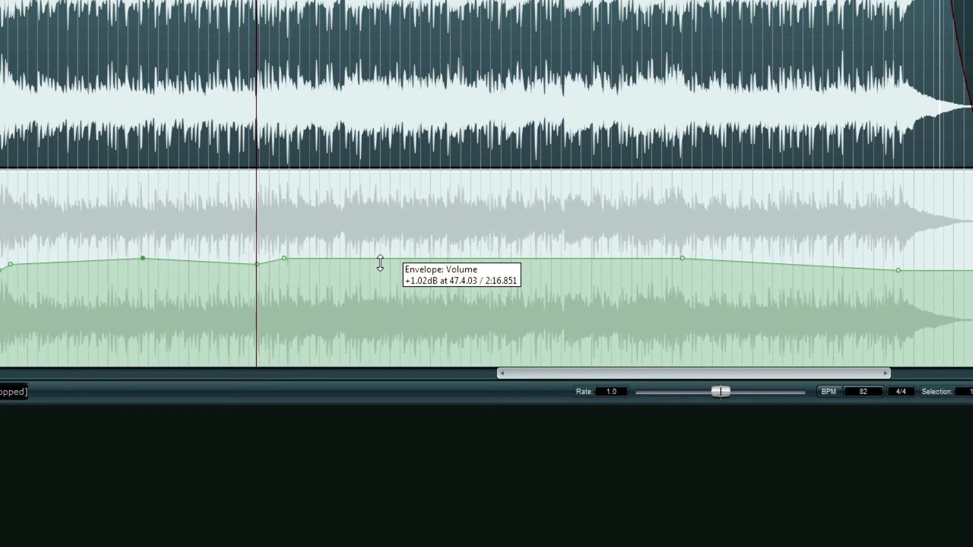
left_click_drag(600, 377, 699, 376)
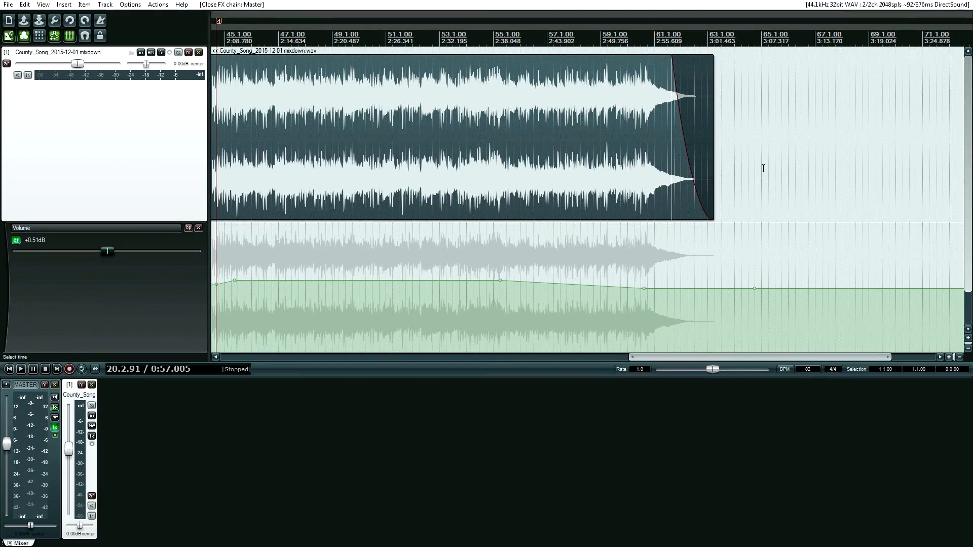
Return to the project start and zoom in on the song's opening.
left_click(763, 169)
key("Home")
left_click(229, 173)
scroll(233, 173, "up", 4)
scroll(238, 173, "up", 2)
key("Home")
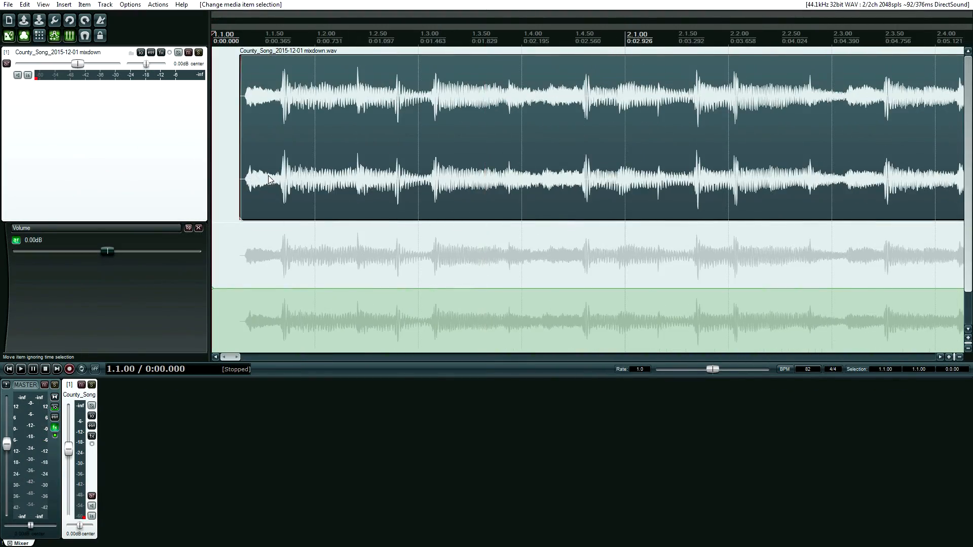
Zoom closely into the item's beginning and set the edit cursor at several ruler positions to examine the lead-in before the audio starts.
scroll(269, 176, "up", 4)
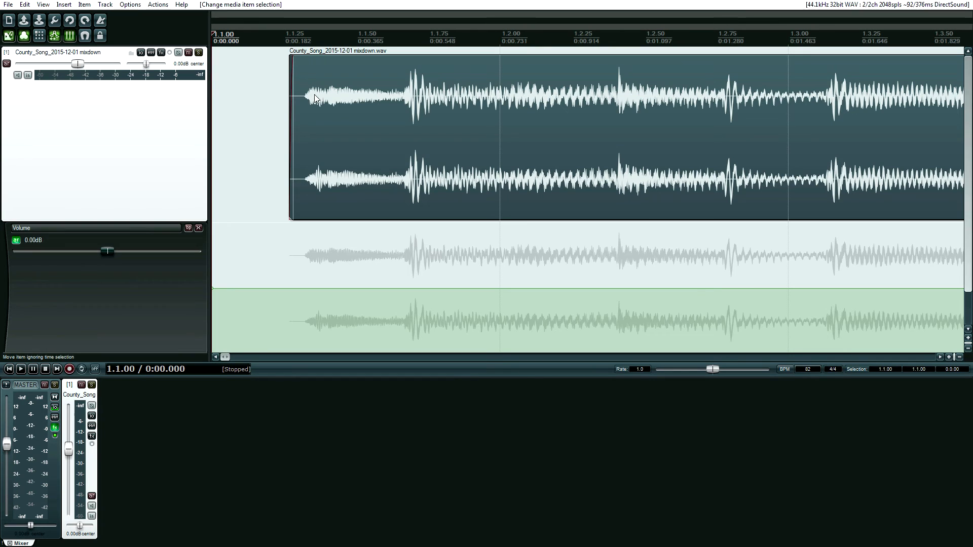
left_click(296, 41)
scroll(297, 40, "up", 2)
scroll(295, 41, "up", 2)
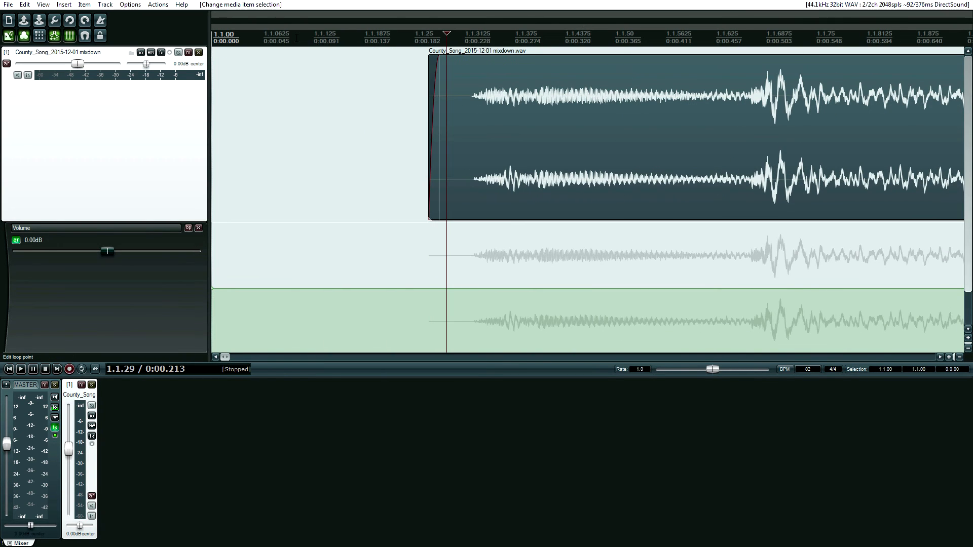
left_click(356, 32)
left_click(382, 33)
left_click(403, 33)
left_click(414, 31)
left_click(452, 31)
left_click(466, 31)
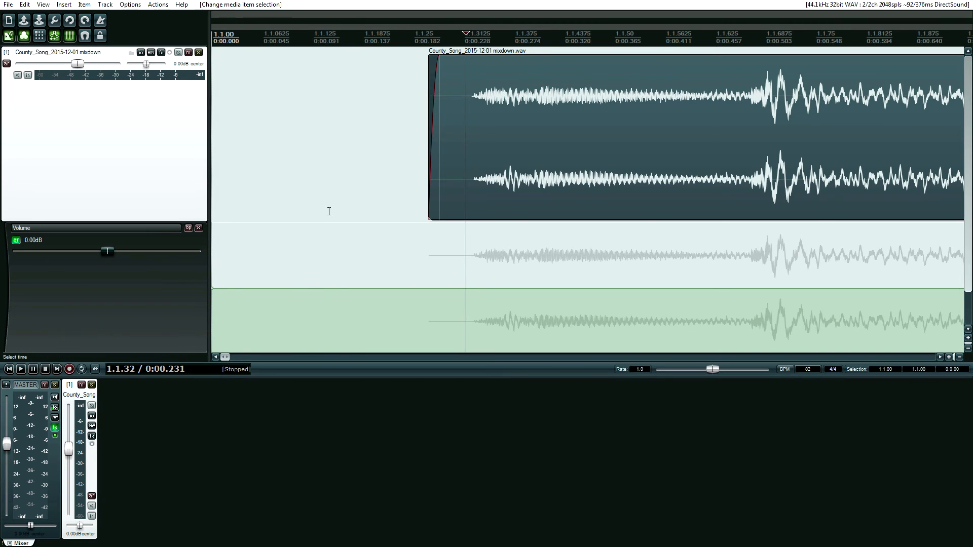
Return the cursor to the project start and zoom between the song's opening and the whole song with its markers and volume envelope.
scroll(329, 203, "down", 8)
key("Home")
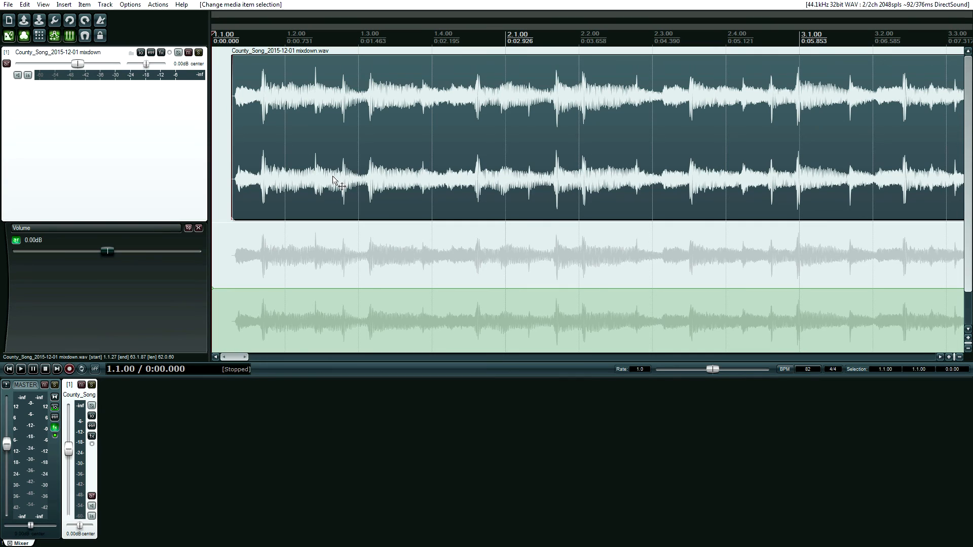
scroll(259, 187, "up", 8)
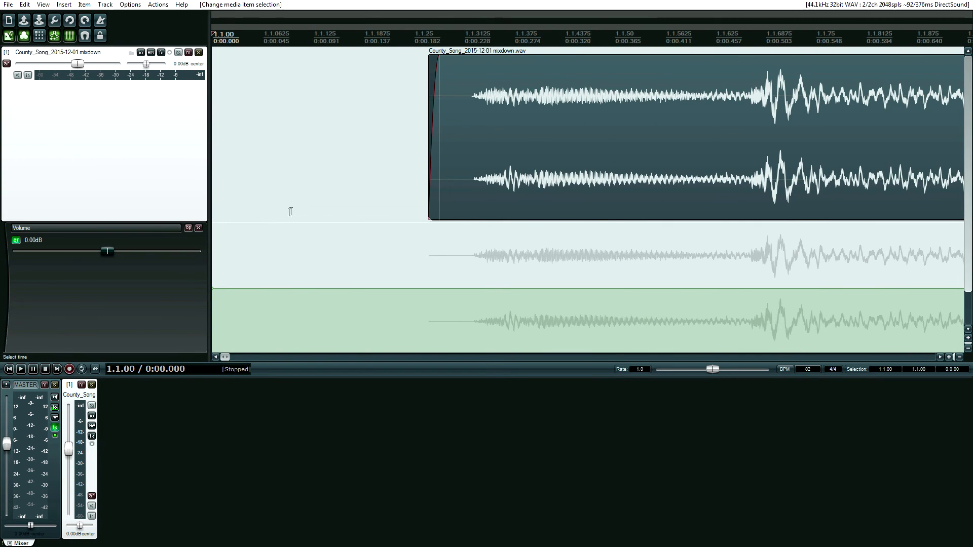
scroll(320, 234, "down", 10)
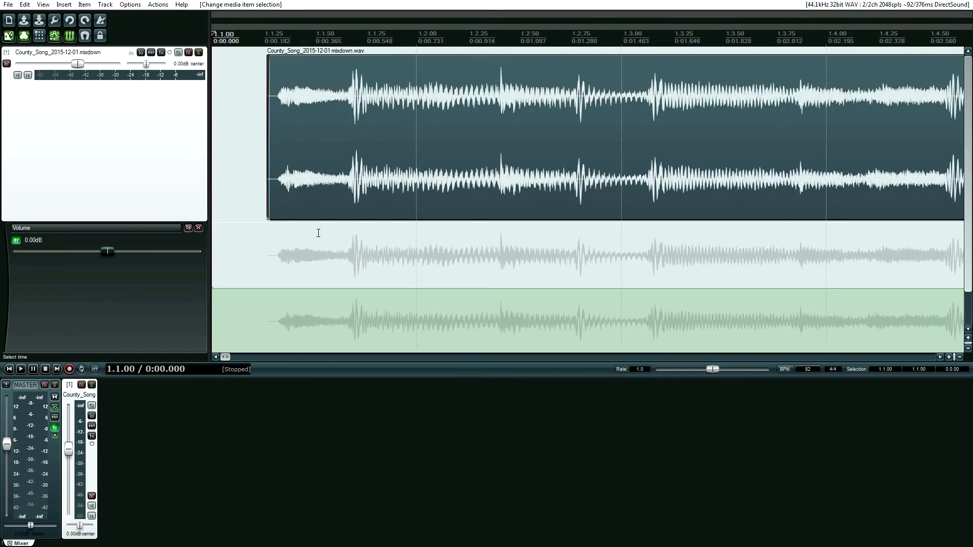
scroll(319, 233, "down", 6)
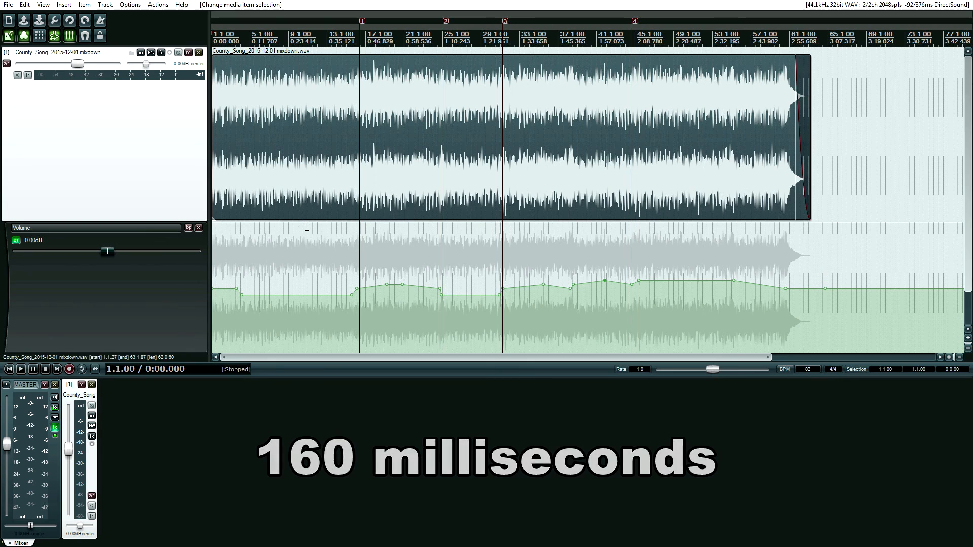
scroll(308, 227, "up", 4)
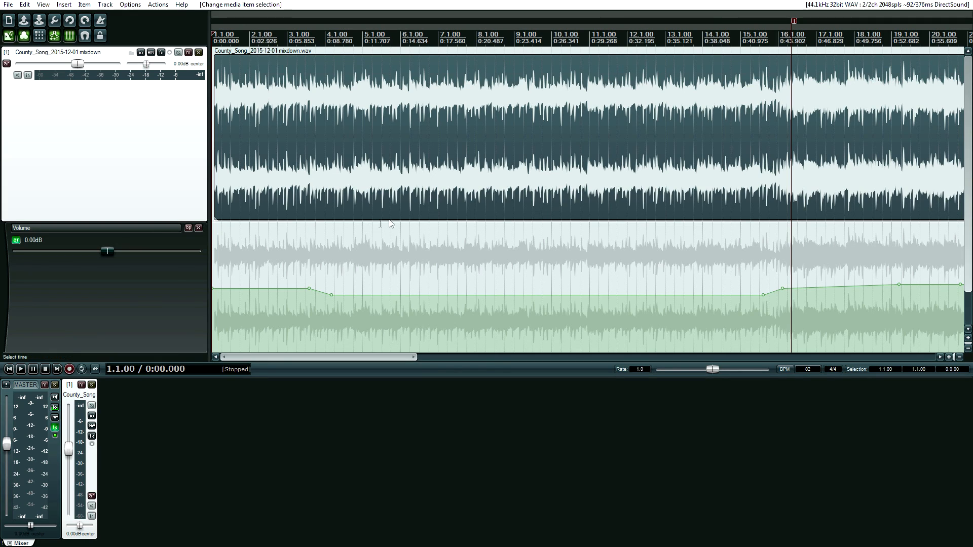
scroll(401, 218, "down", 8)
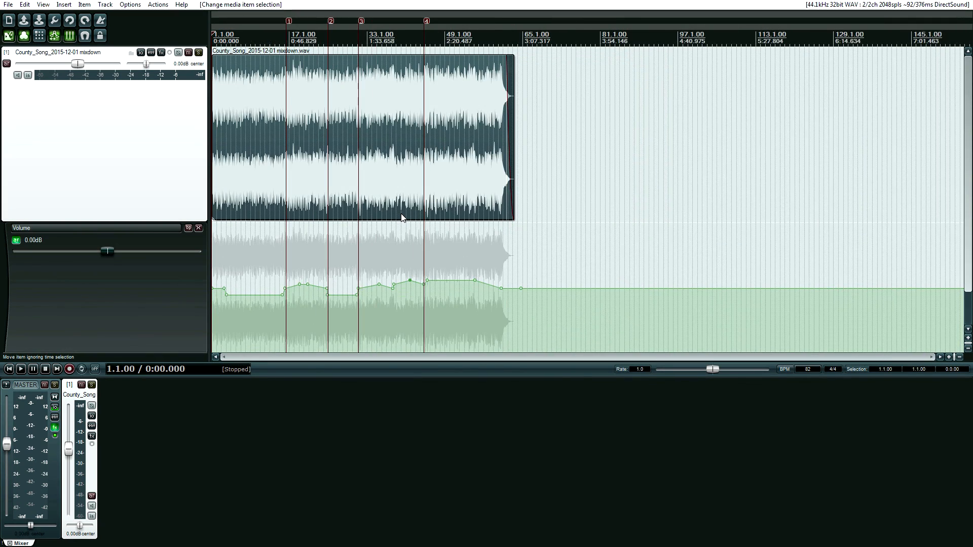
scroll(401, 218, "up", 3)
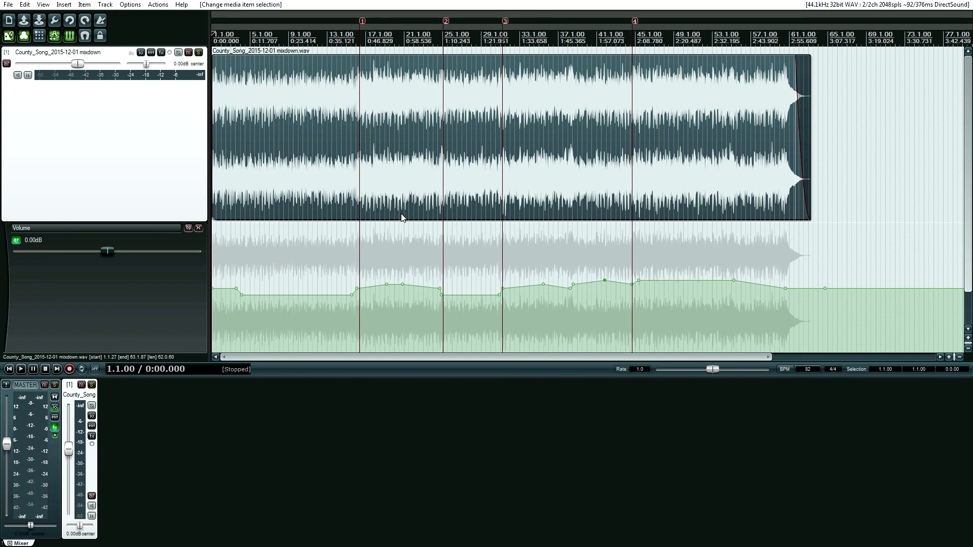